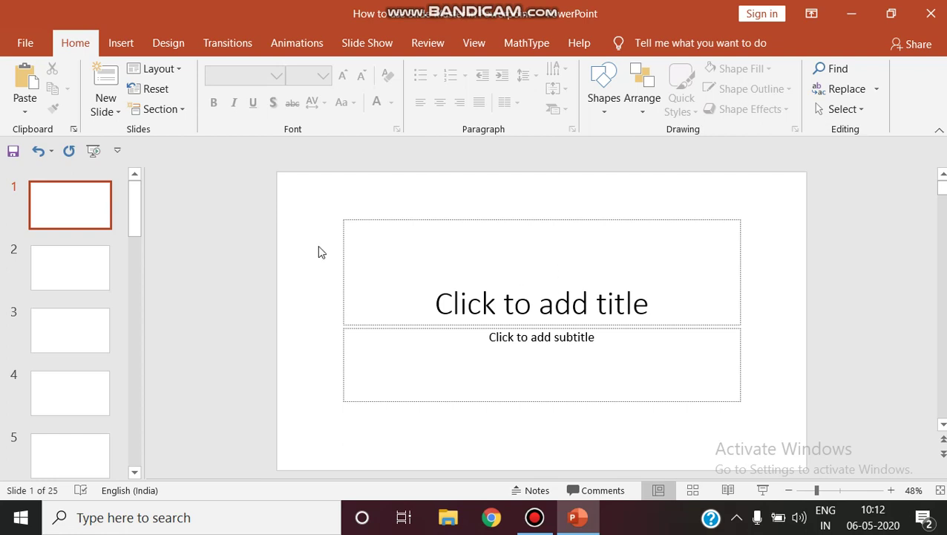
Enter "Welcome to Webinar" as the title of slide 1
click(427, 241)
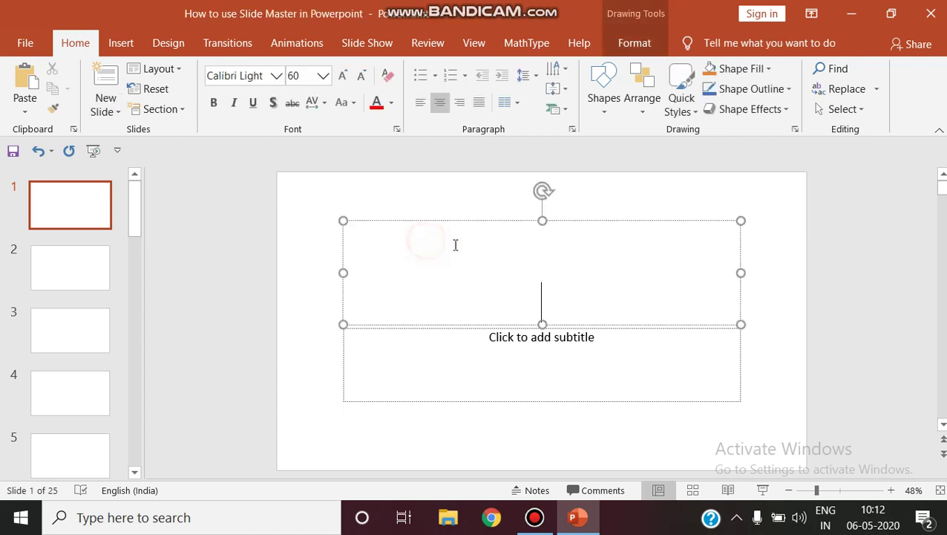
text(Wel)
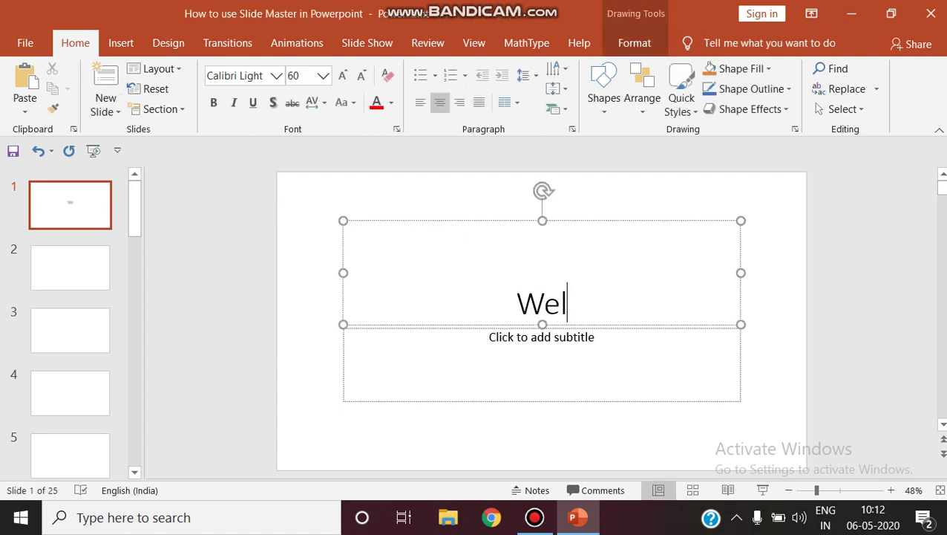
text(come to )
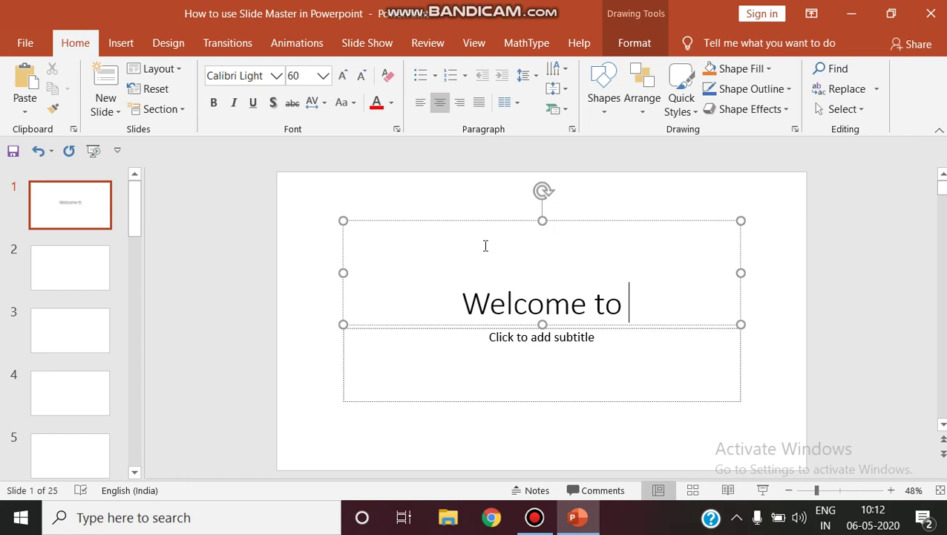
text(Webinat)
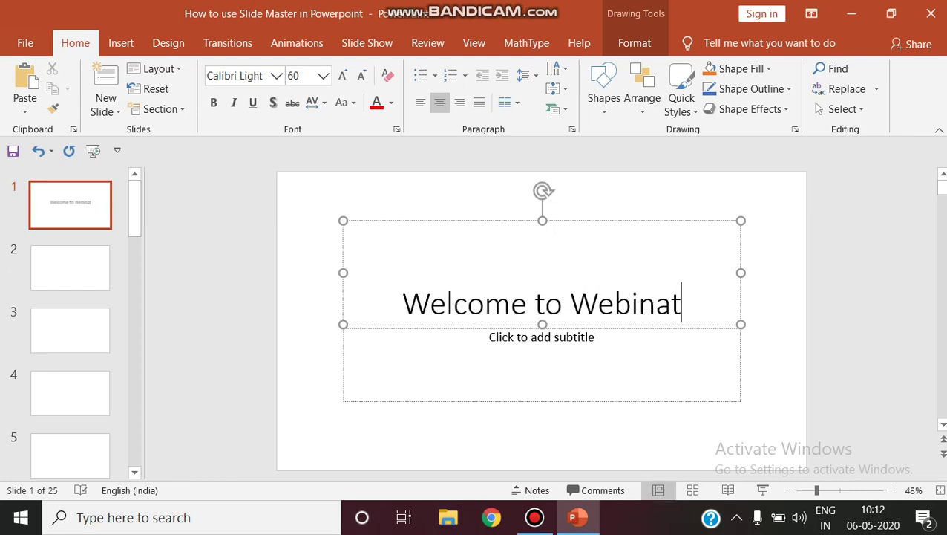
key(BackSpace)
text(r)
Enter "ICT Tools" as the subtitle of slide 1
click(531, 389)
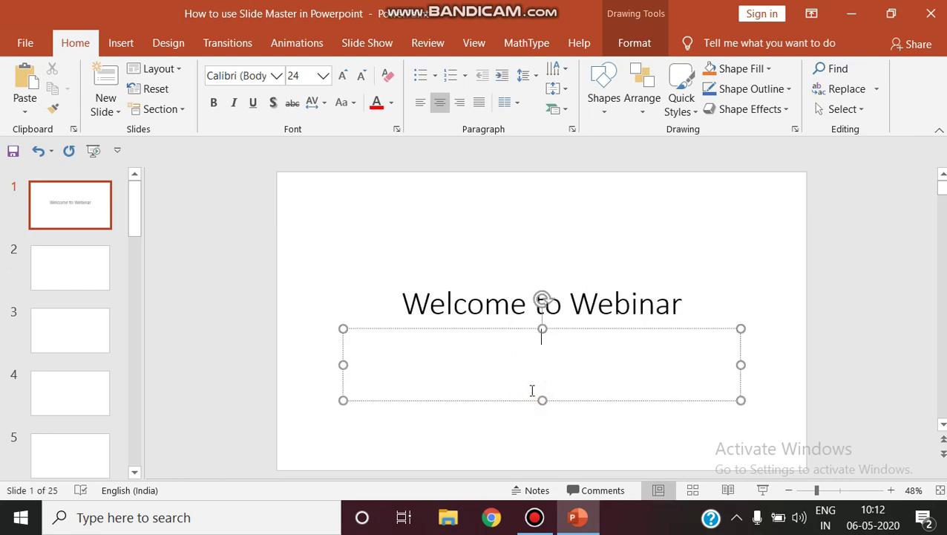
text(ICT T)
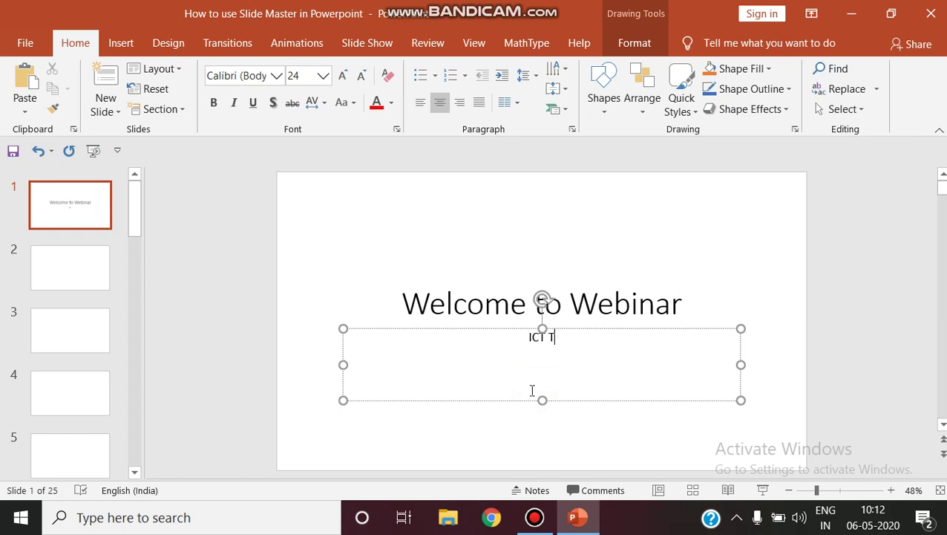
text(ools)
Format the title "Welcome to Webinar" in red, bold text with a text shadow
drag(403, 303, 728, 304)
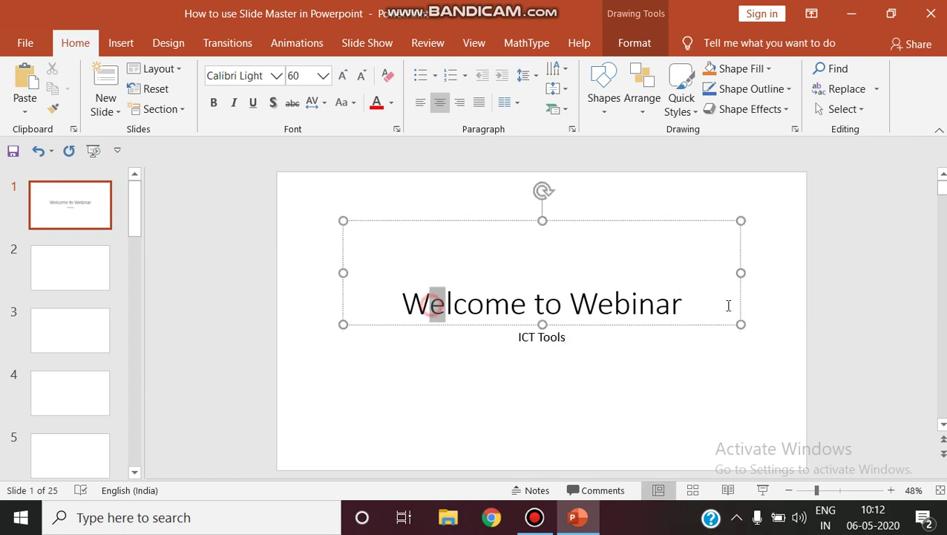
click(375, 104)
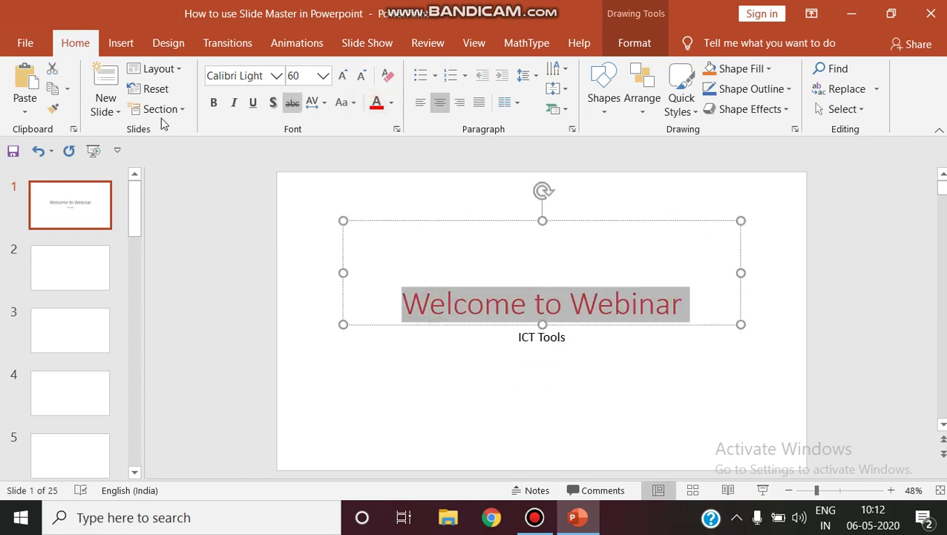
click(213, 102)
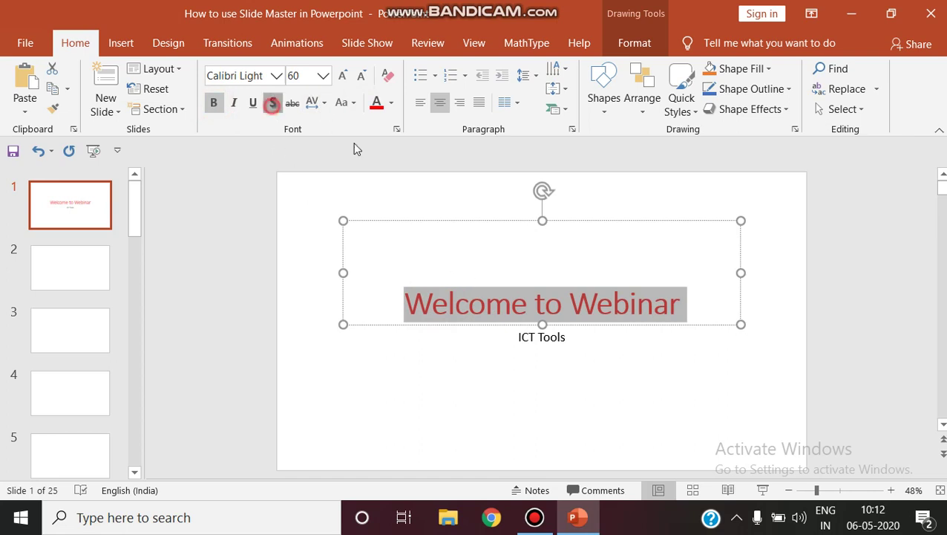
Enlarge the subtitle "ICT Tools" to font size 54
click(543, 352)
triple_click(541, 359)
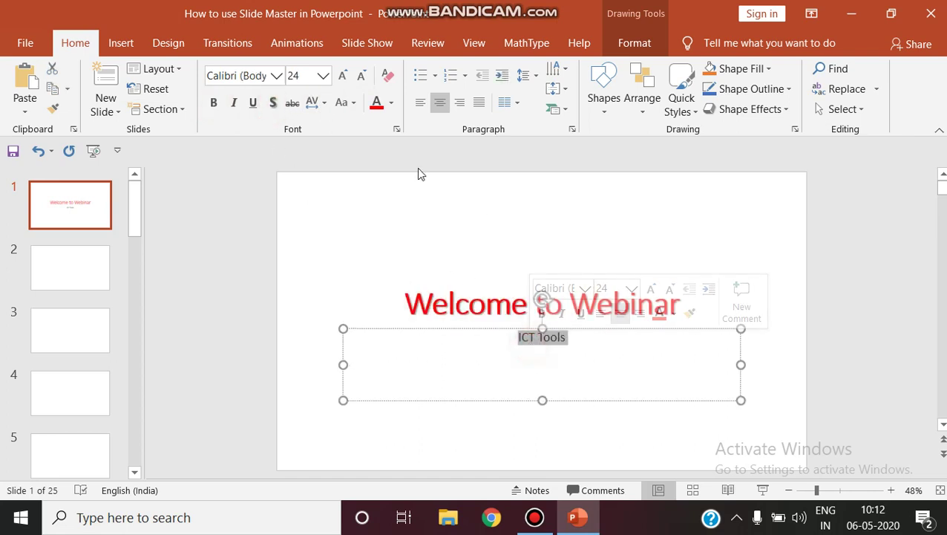
click(347, 103)
click(344, 77)
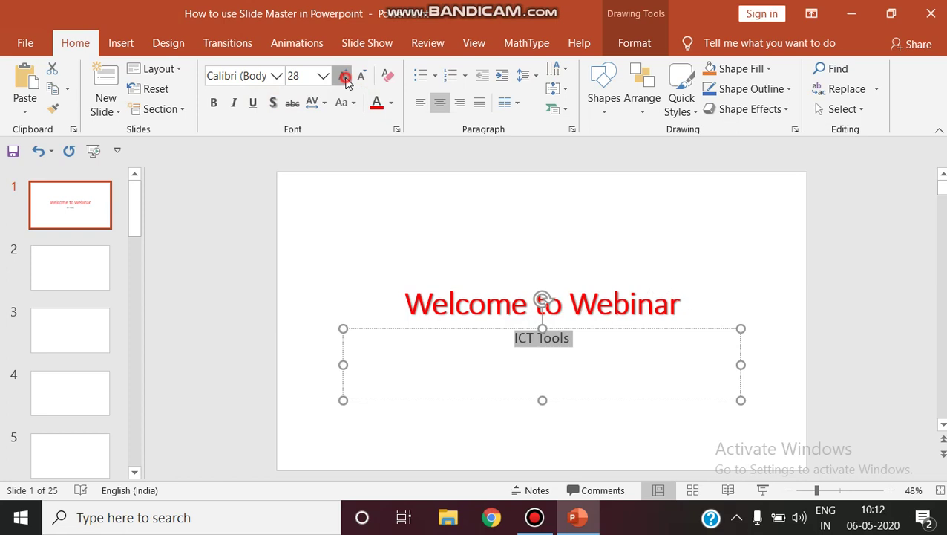
click(344, 77)
click(344, 78)
click(345, 77)
click(345, 78)
click(345, 77)
click(344, 77)
Color the subtitle "ICT Tools" with the standard blue and make it bold
click(392, 102)
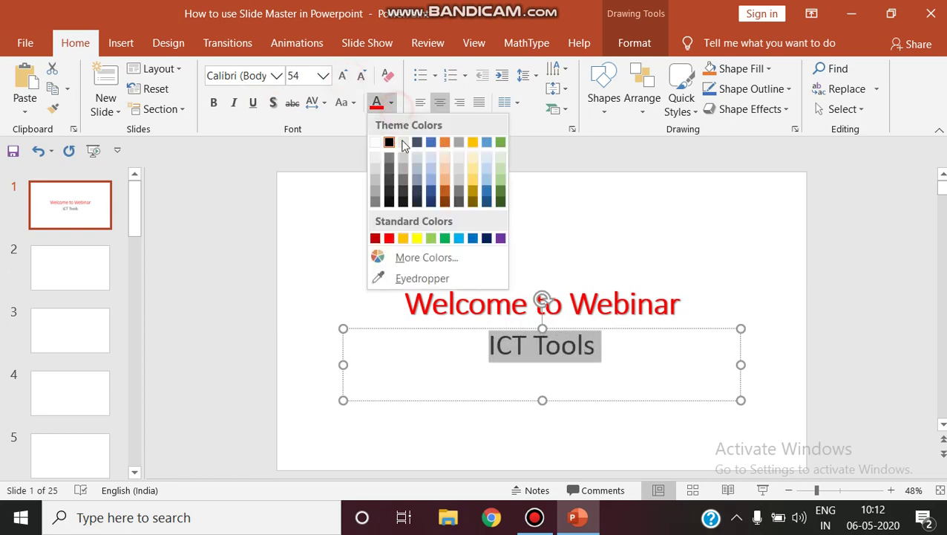
click(473, 238)
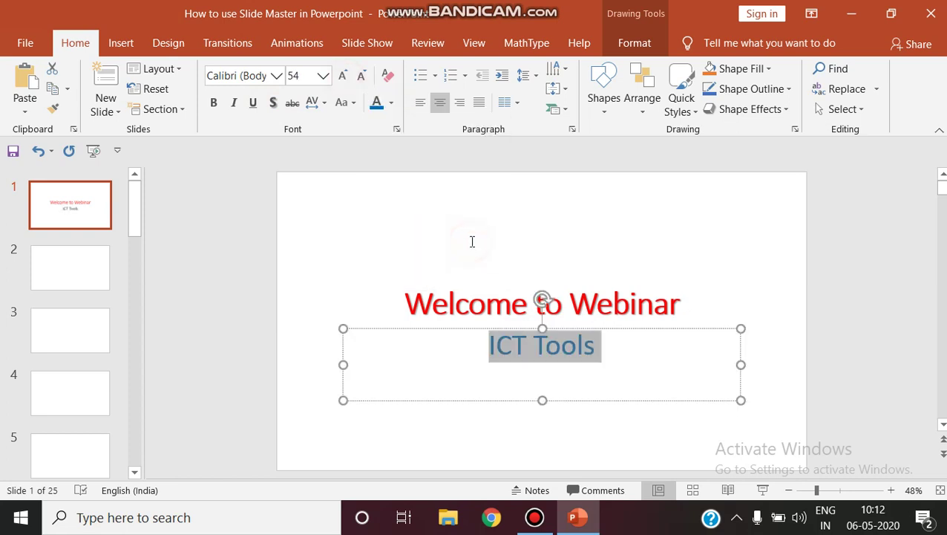
click(214, 102)
click(738, 275)
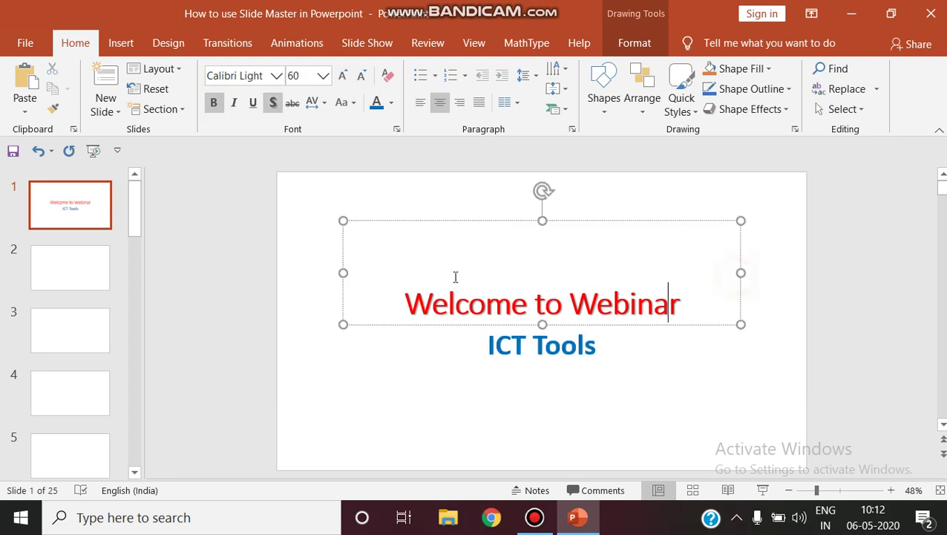
click(423, 408)
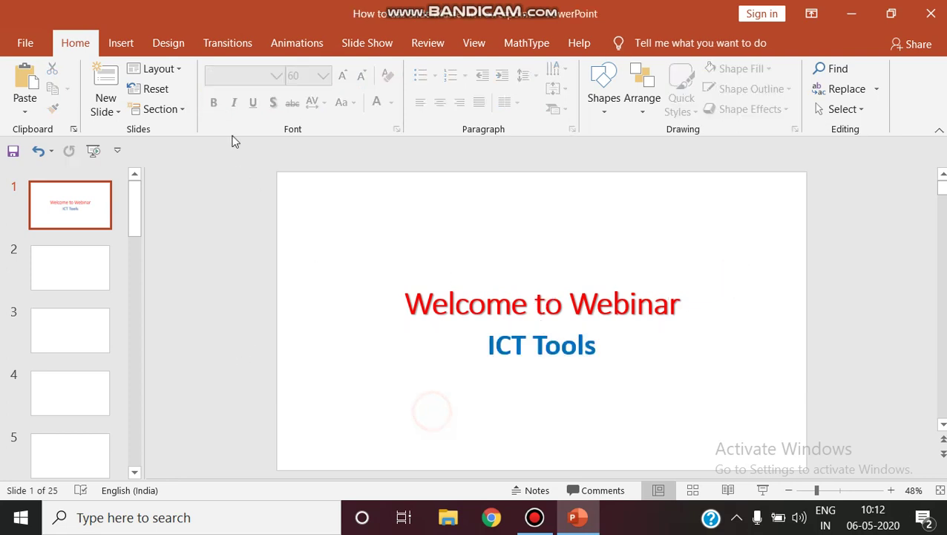
Insert the picture modularclass from the Downloads folder and move it to the lower-left corner of slide 1
click(130, 49)
click(127, 97)
click(190, 159)
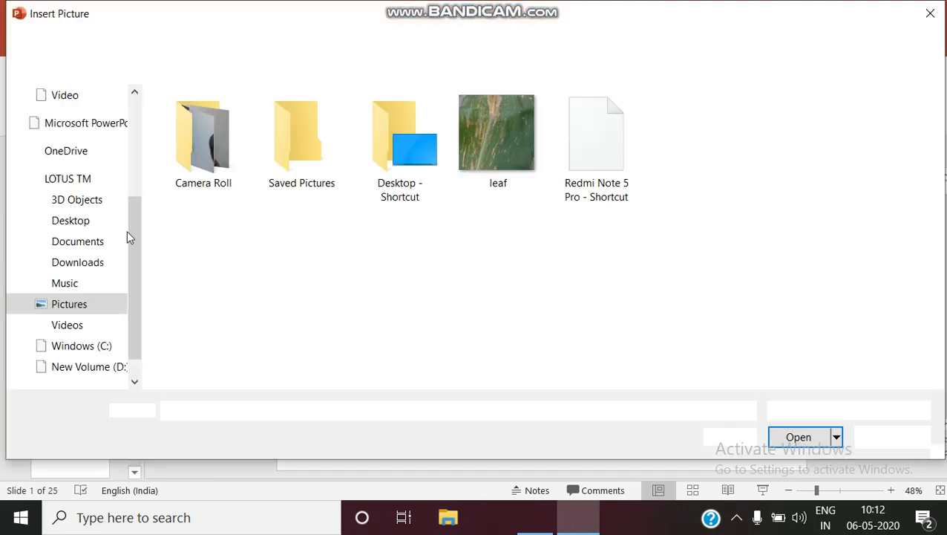
click(88, 261)
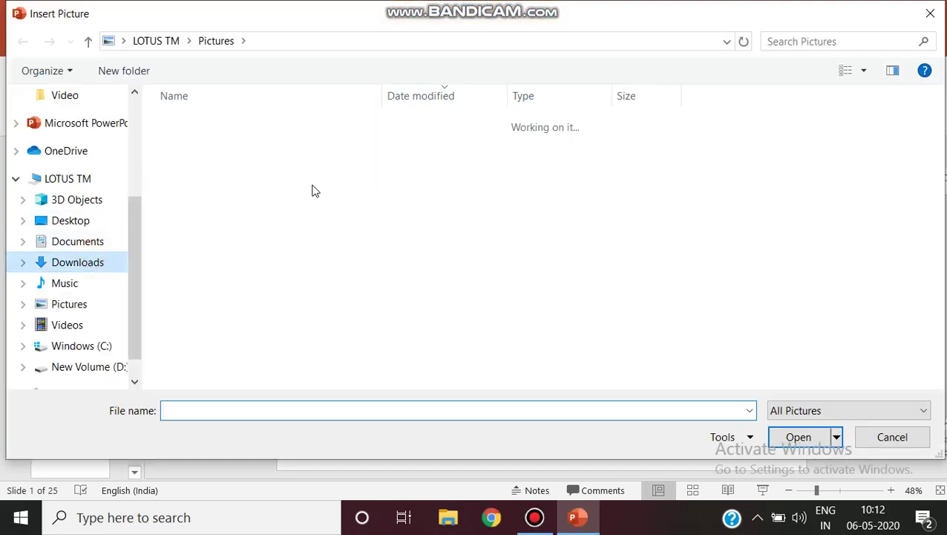
click(251, 167)
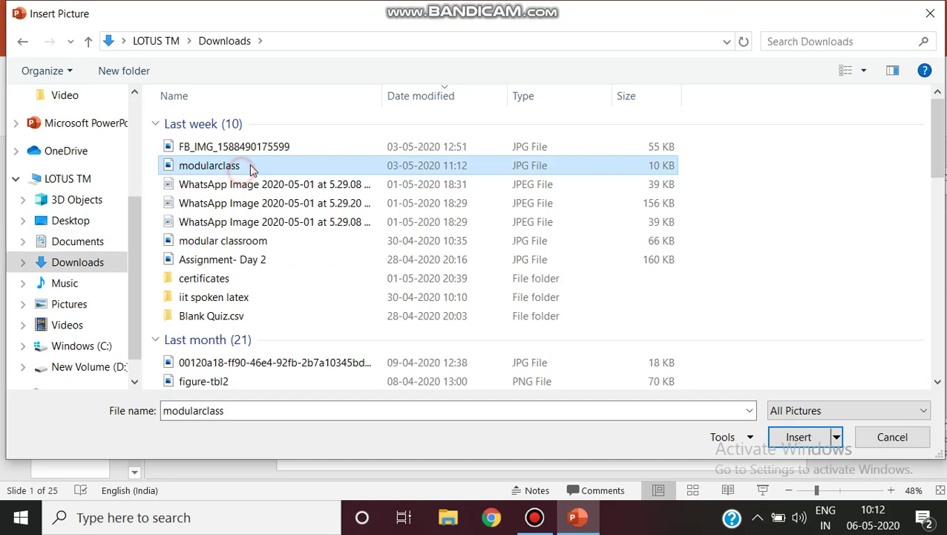
double_click(251, 167)
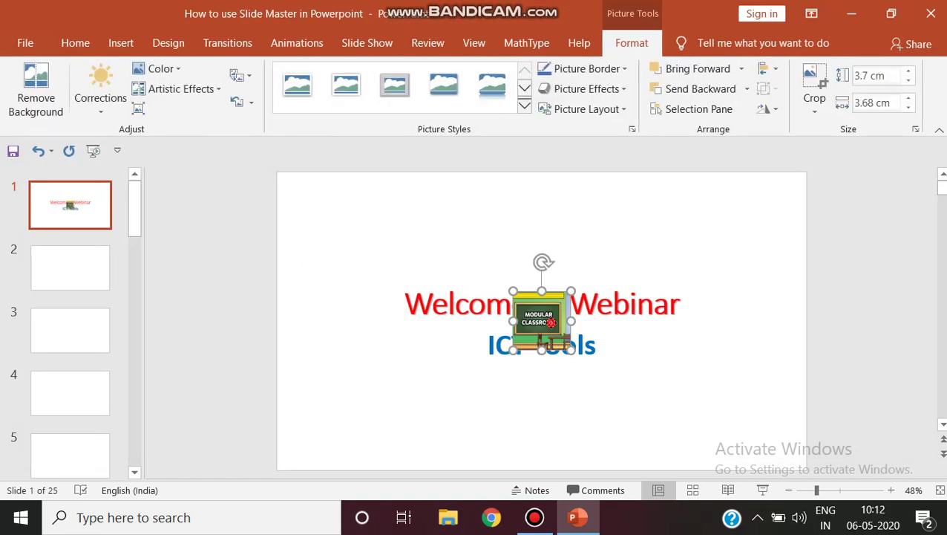
drag(551, 323, 337, 430)
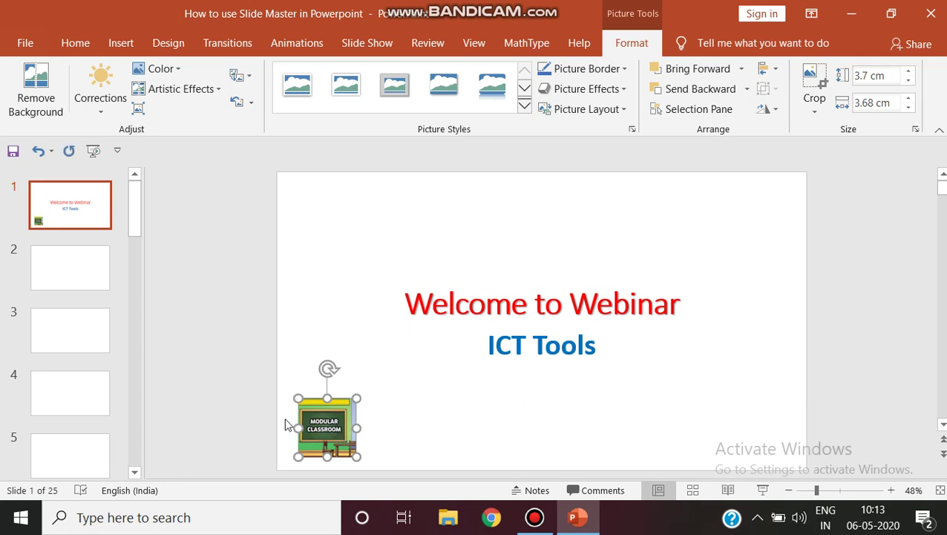
Paste the Modular Classroom picture onto slide 2, delete that copy and return to slide 1
click(82, 284)
key(ctrl+v)
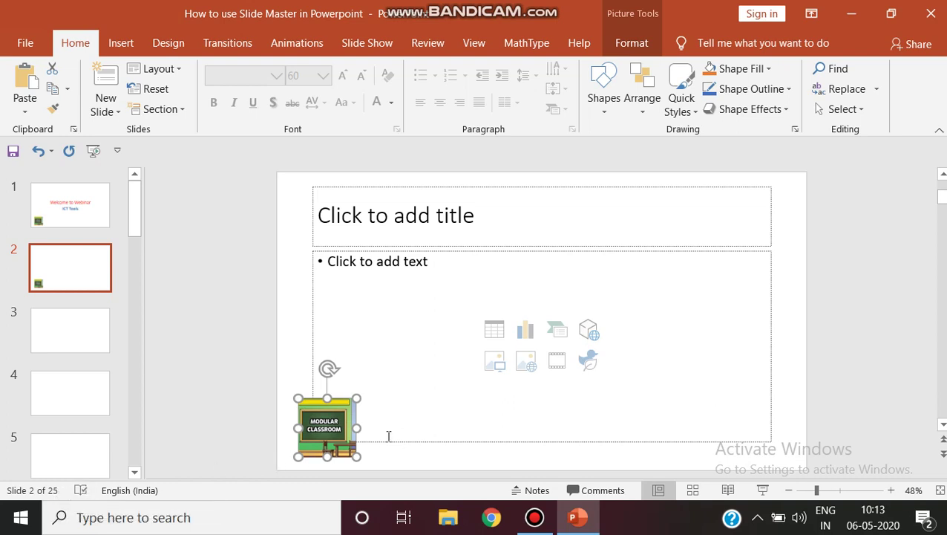
key(Delete)
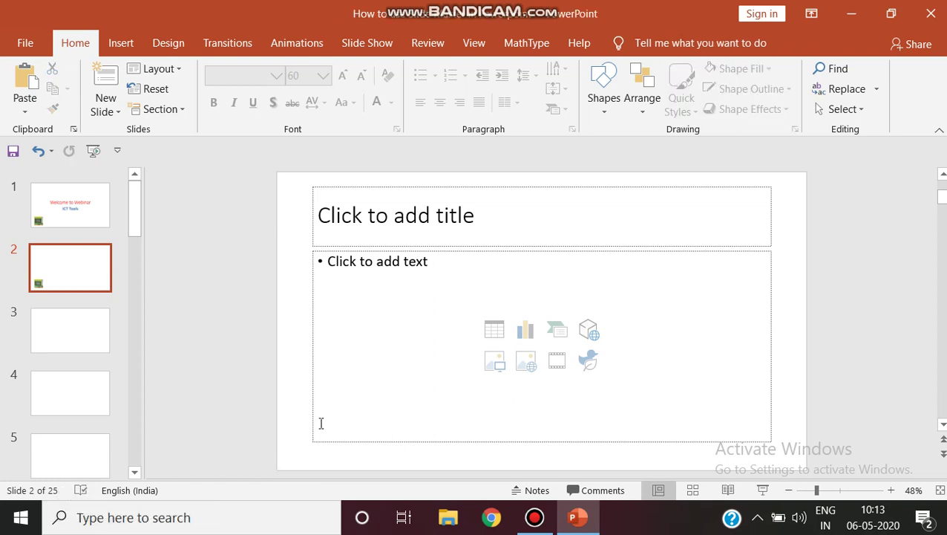
click(67, 212)
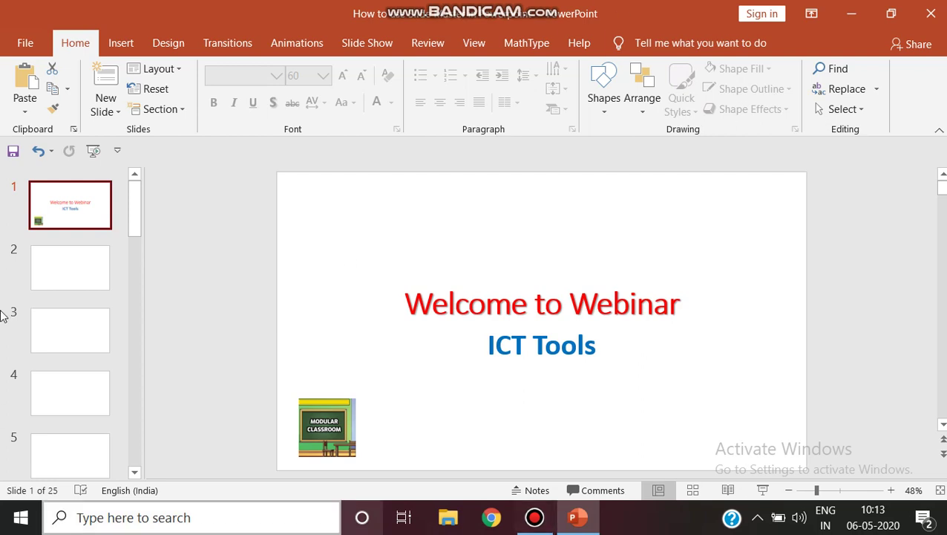
click(480, 46)
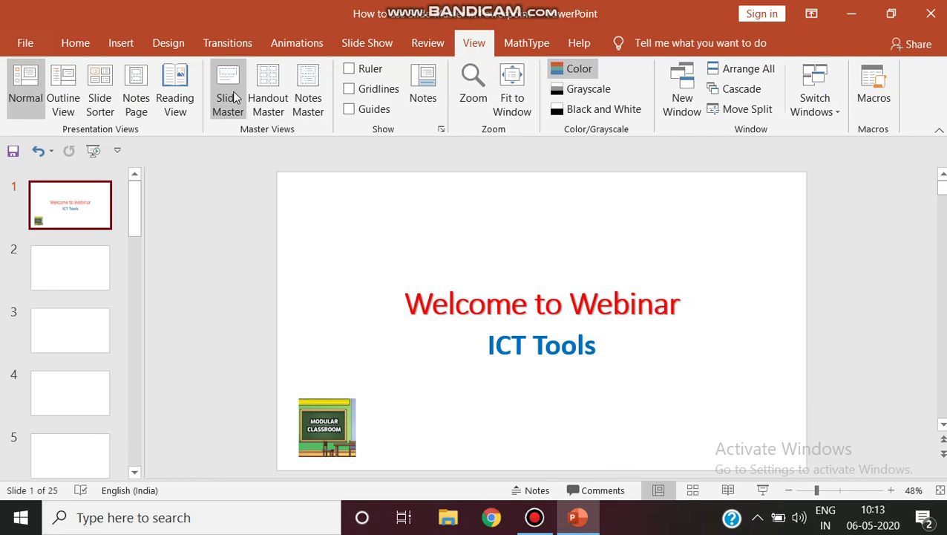
click(228, 97)
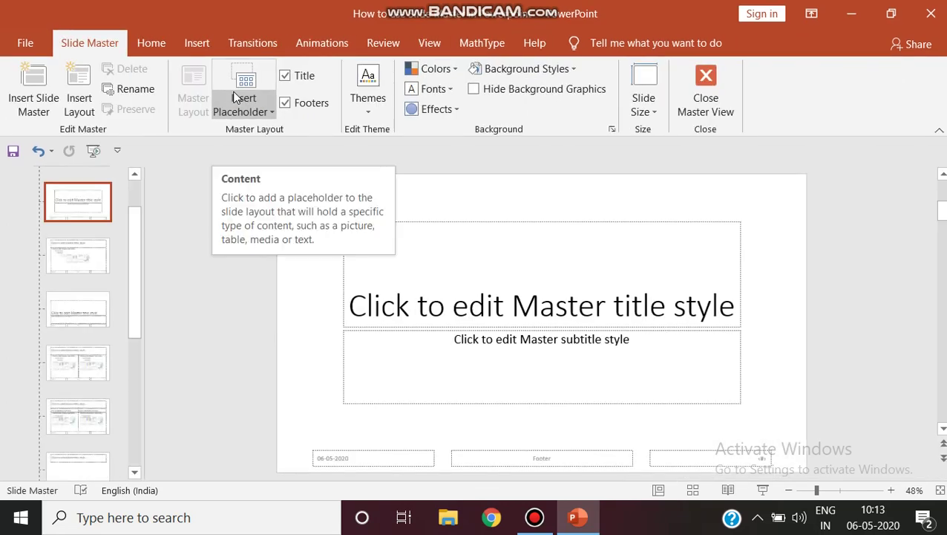
click(703, 92)
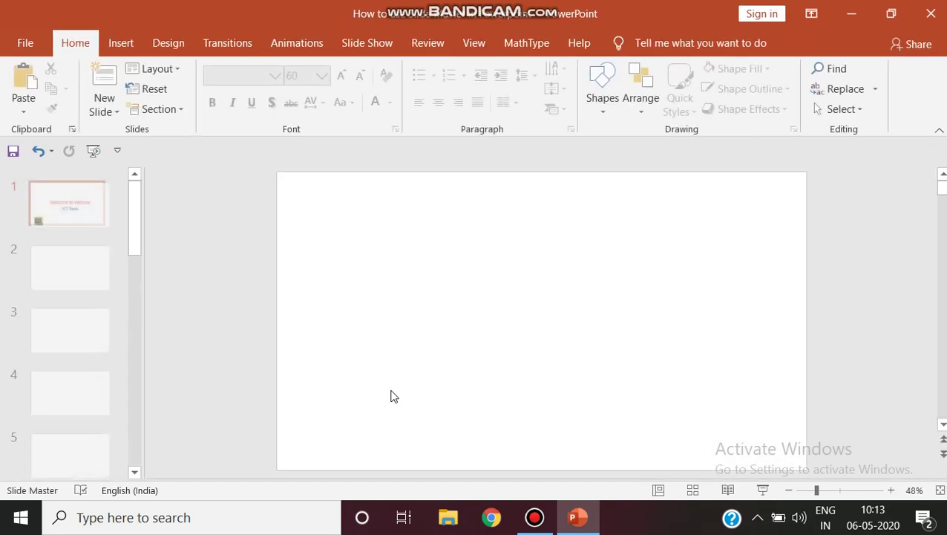
Copy the Modular Classroom picture from slide 1 and paste it onto the parent slide in Slide Master view
click(347, 413)
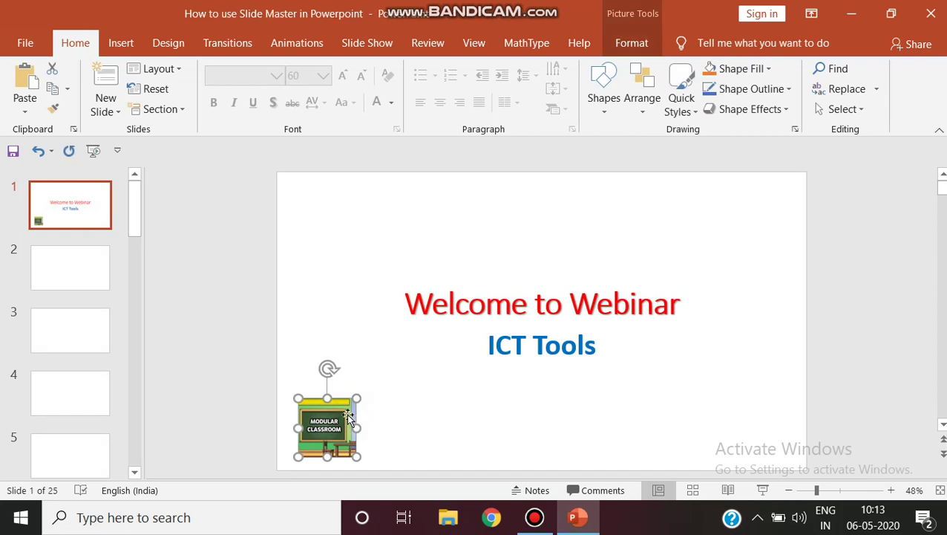
click(471, 43)
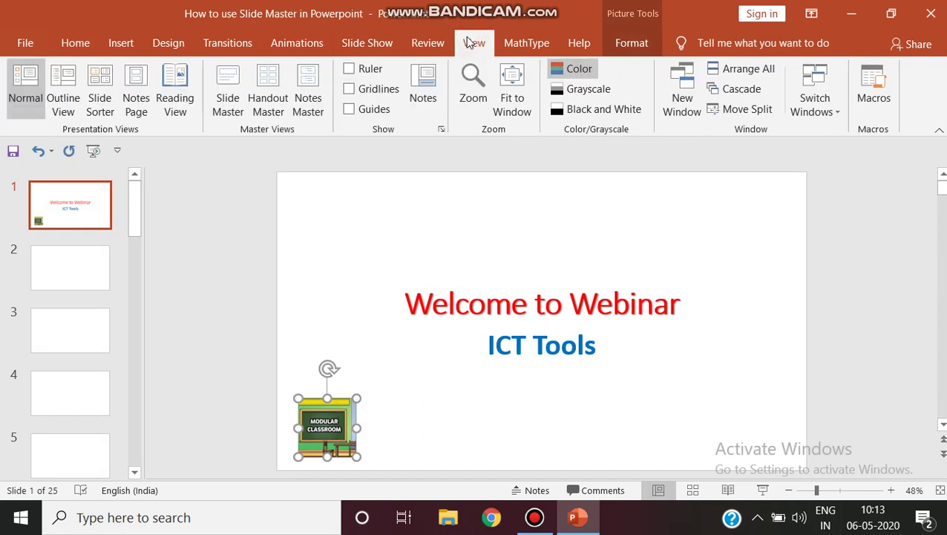
click(228, 99)
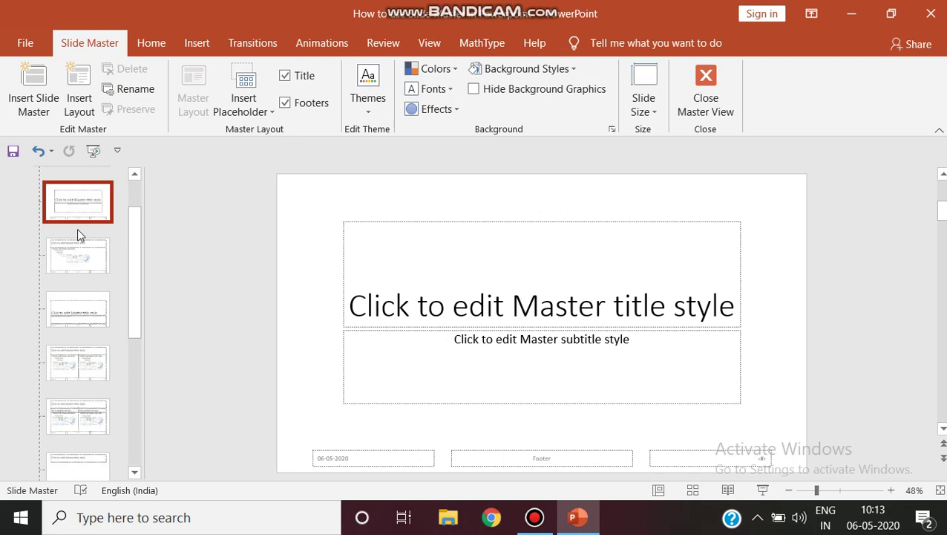
click(68, 247)
click(65, 207)
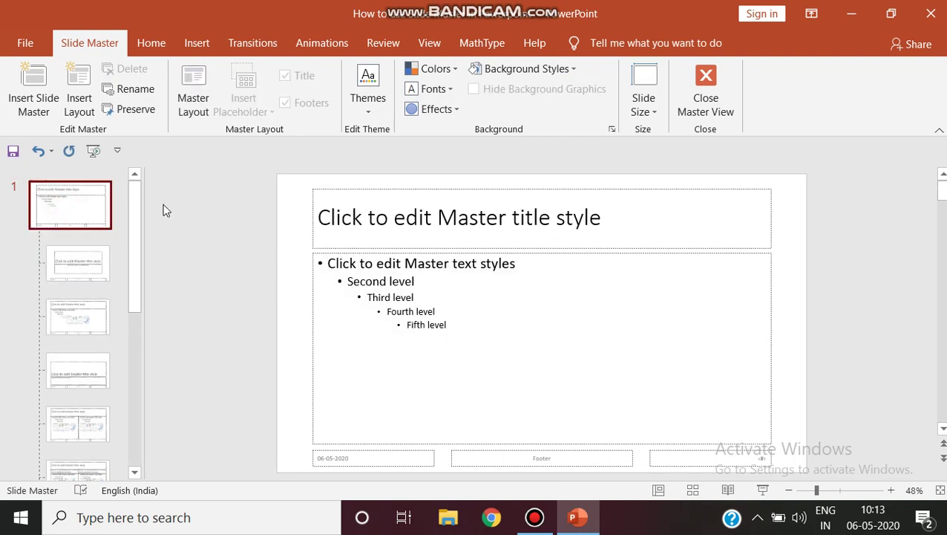
key(ctrl+v)
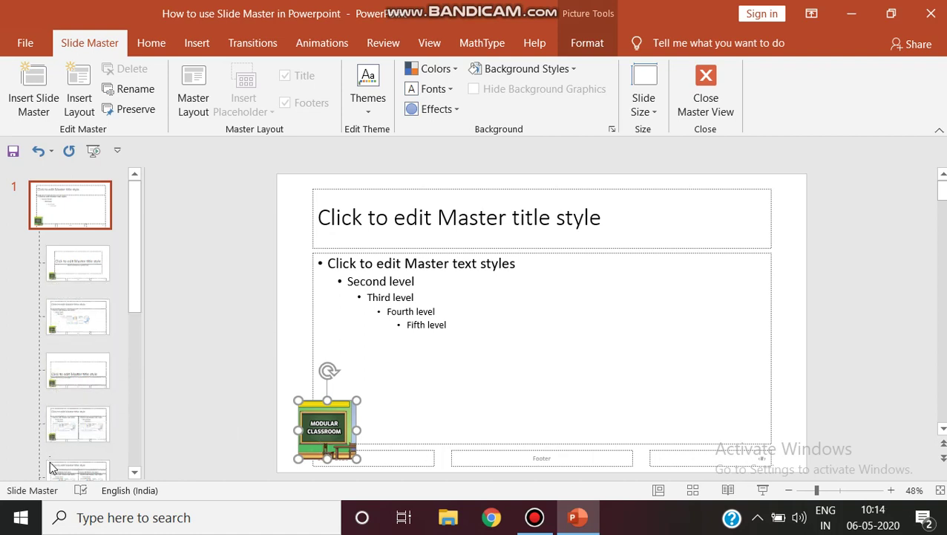
click(121, 465)
scroll(110, 414, down, 1)
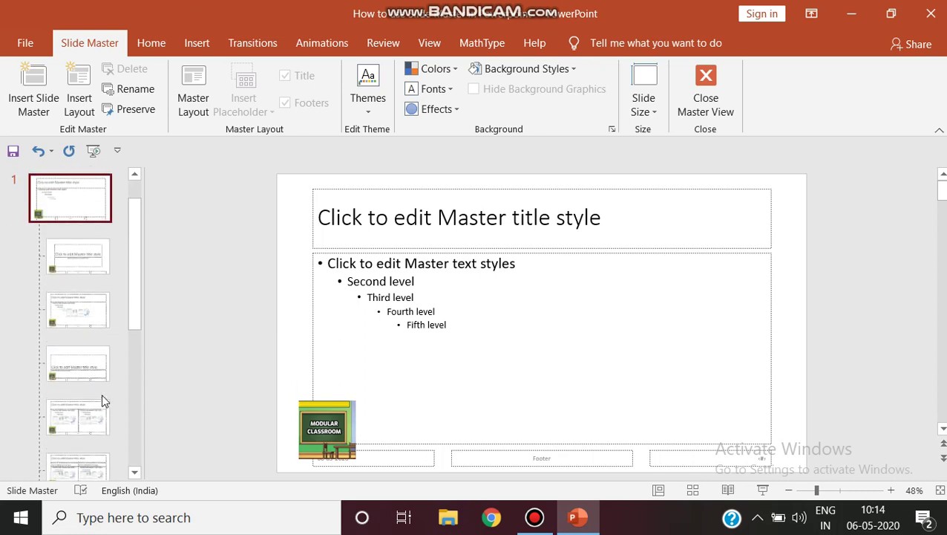
scroll(102, 401, up, 1)
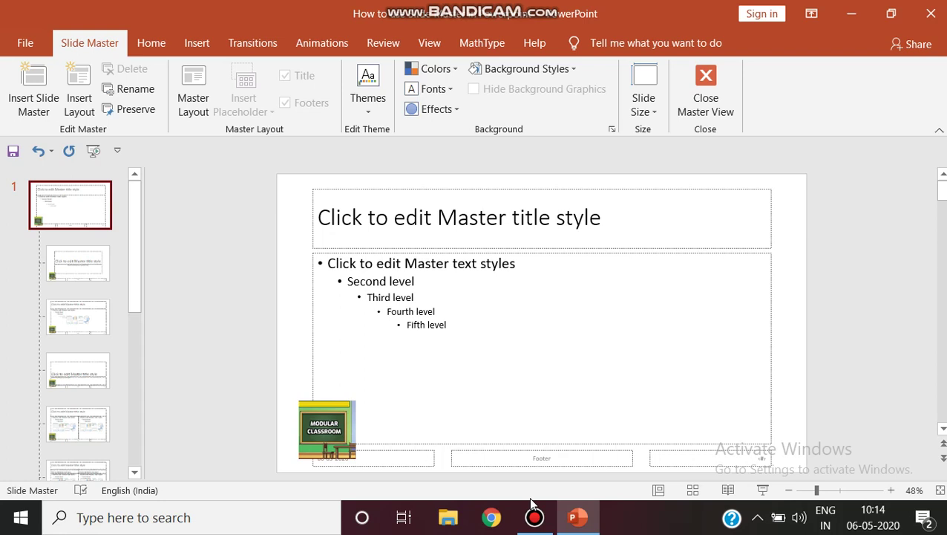
click(312, 427)
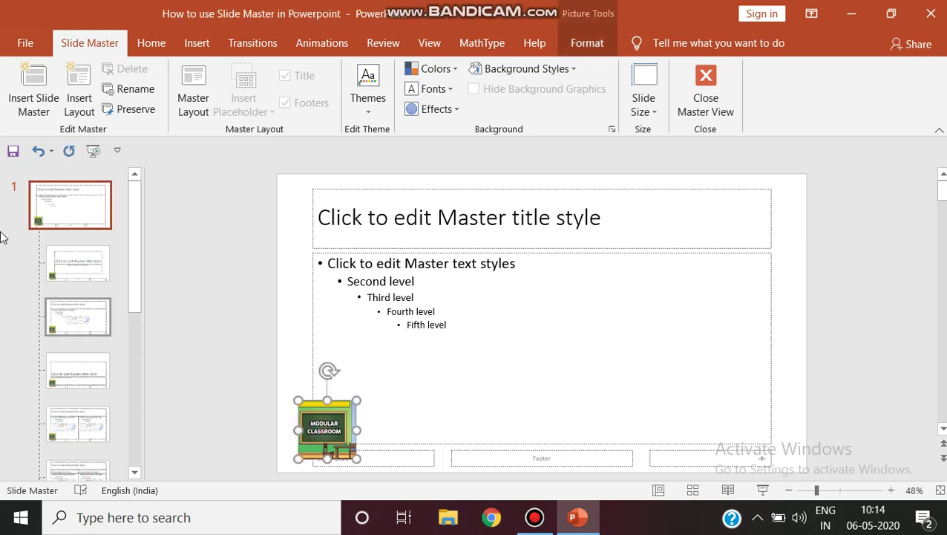
click(52, 217)
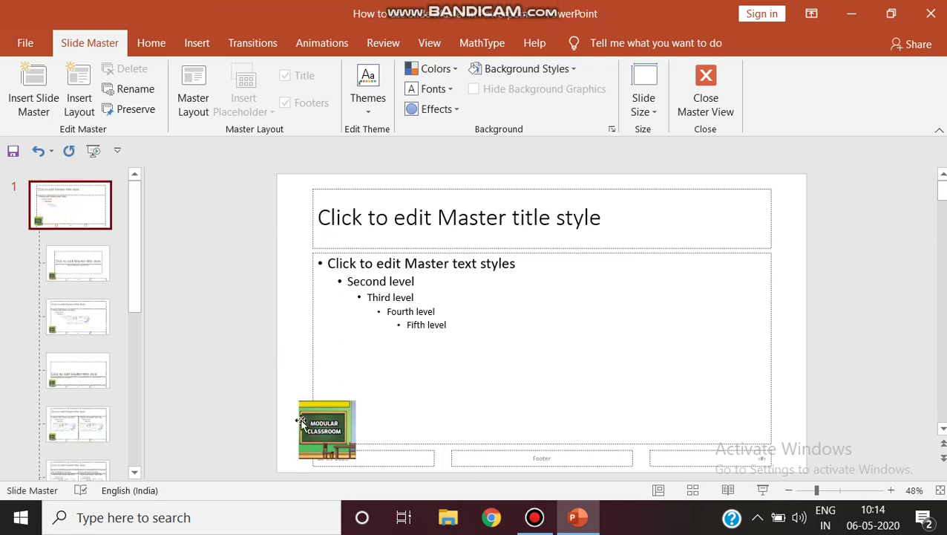
Move the Modular Classroom logo to the upper-left corner of the parent slide and close Slide Master view
drag(327, 434, 325, 218)
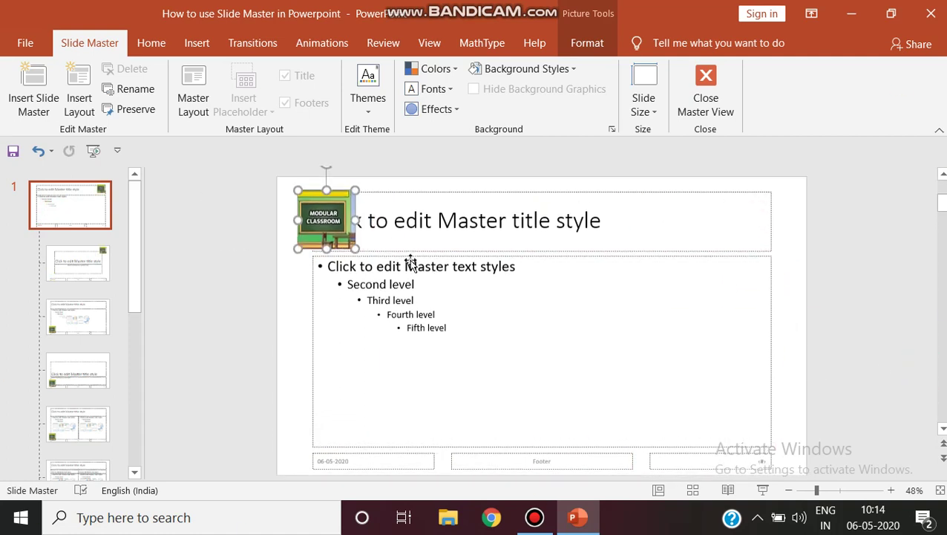
click(709, 86)
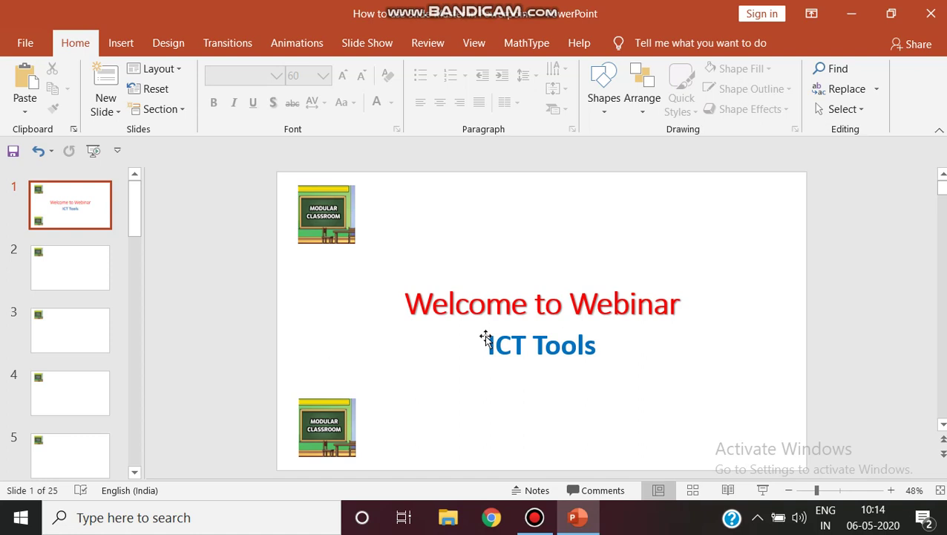
Check the slides through slide 25 for the master logo and return to slide 1
scroll(69, 345, down, 3)
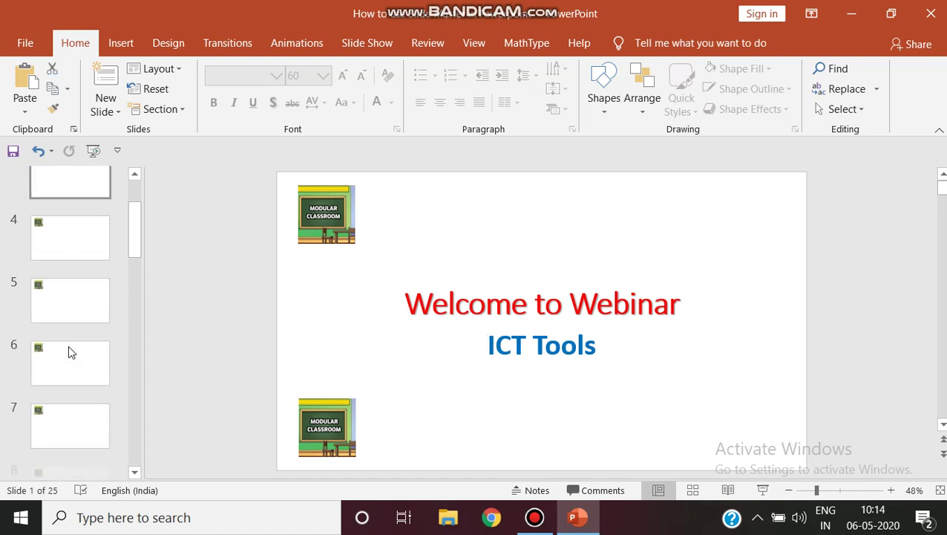
scroll(68, 347, down, 15)
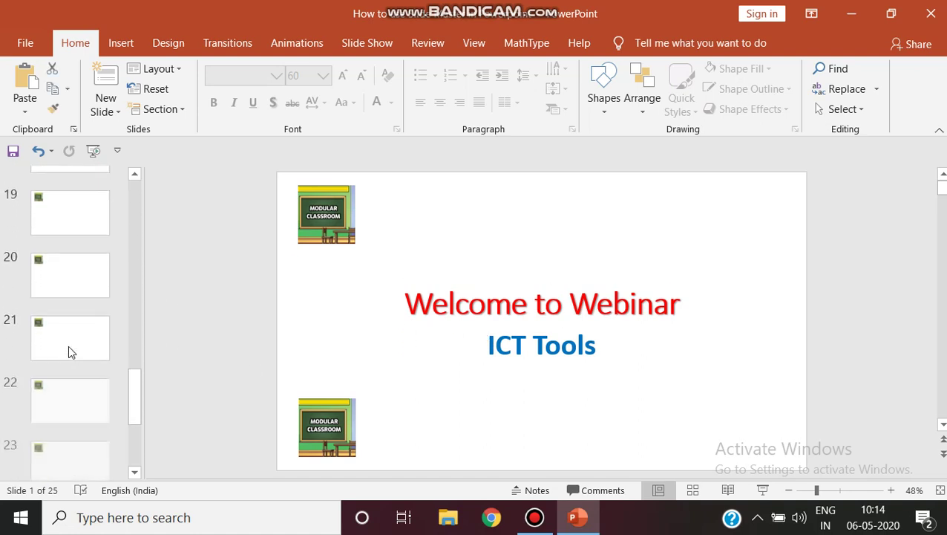
scroll(68, 346, down, 3)
click(59, 419)
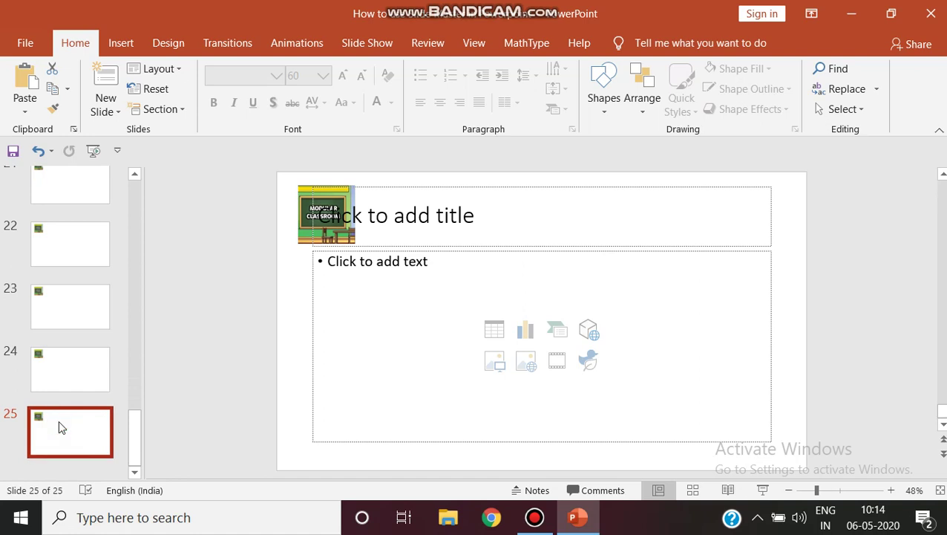
scroll(59, 419, up, 15)
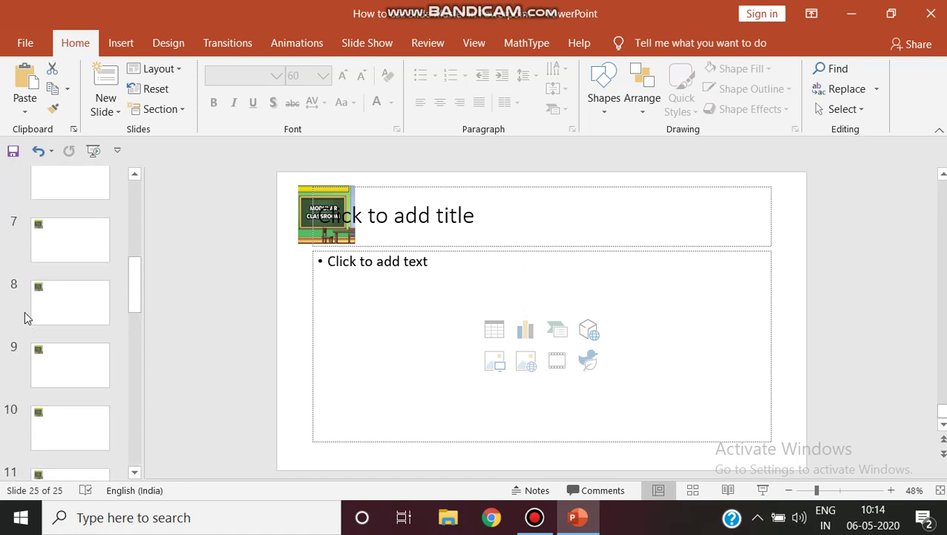
scroll(25, 311, up, 5)
click(86, 216)
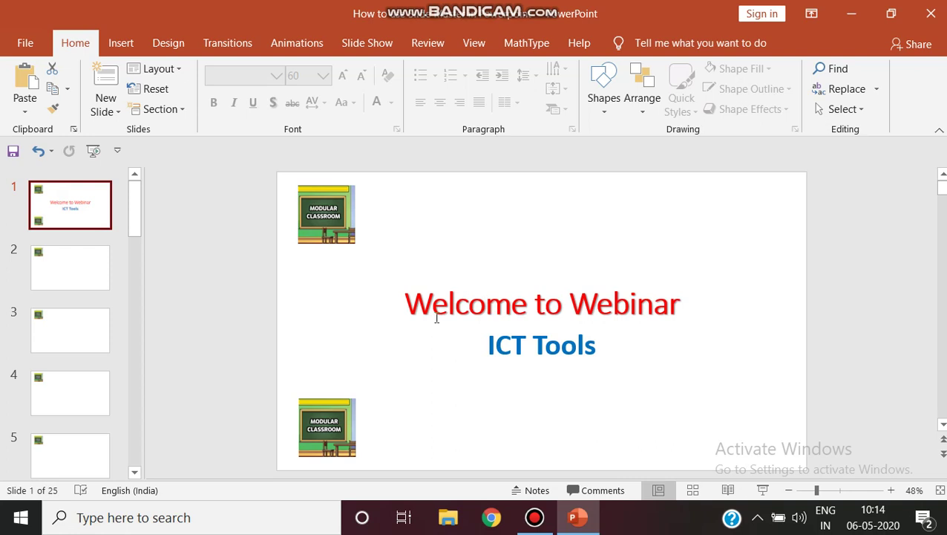
Compare the two logos on slide 1 by selecting the lower copy and trying to select the upper master one
click(409, 313)
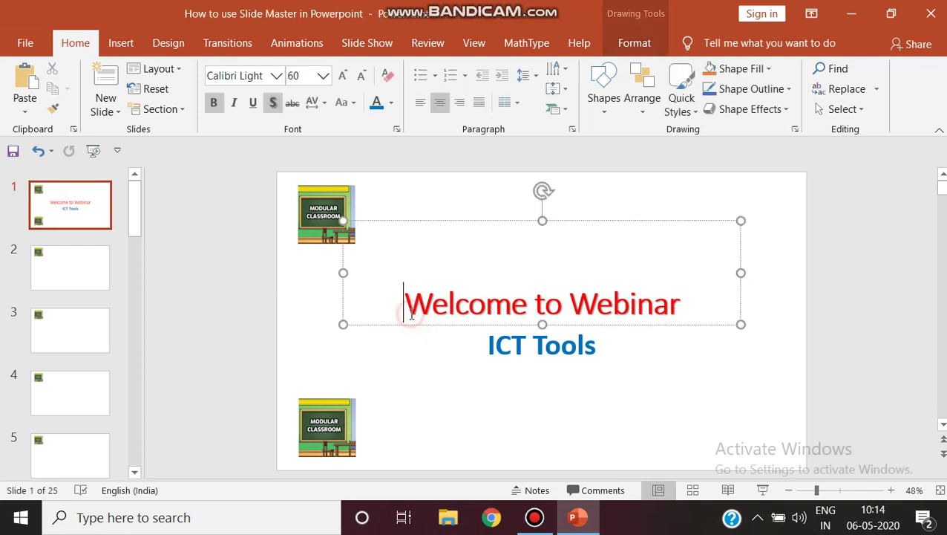
click(389, 370)
click(349, 438)
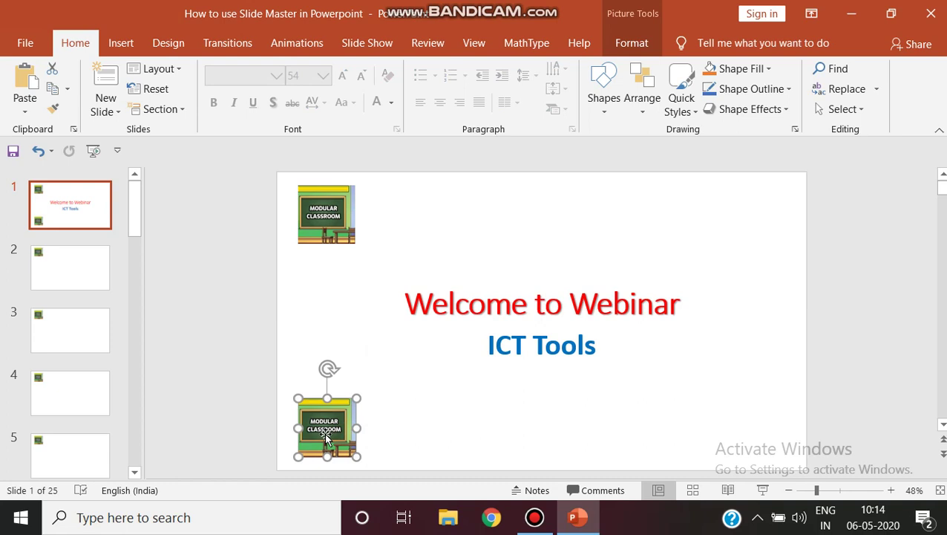
click(327, 437)
click(312, 224)
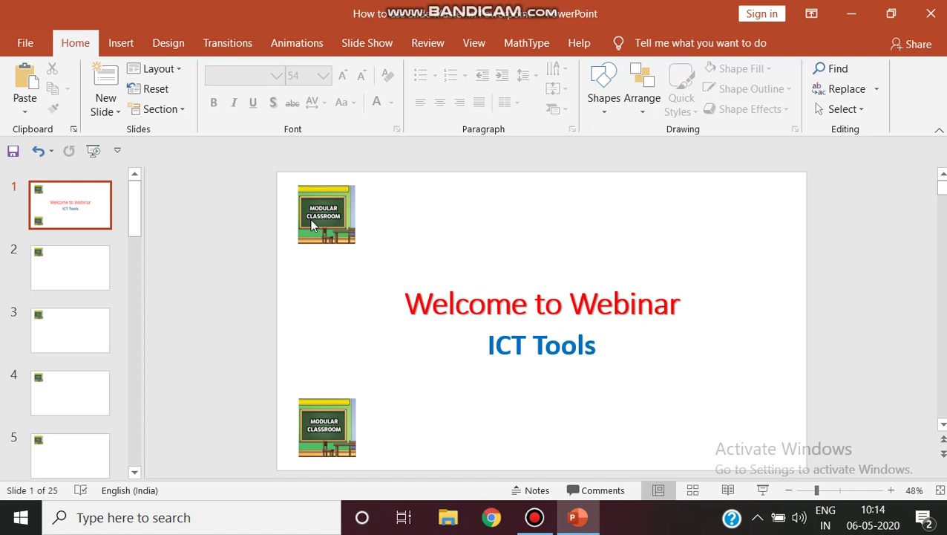
click(316, 429)
click(317, 431)
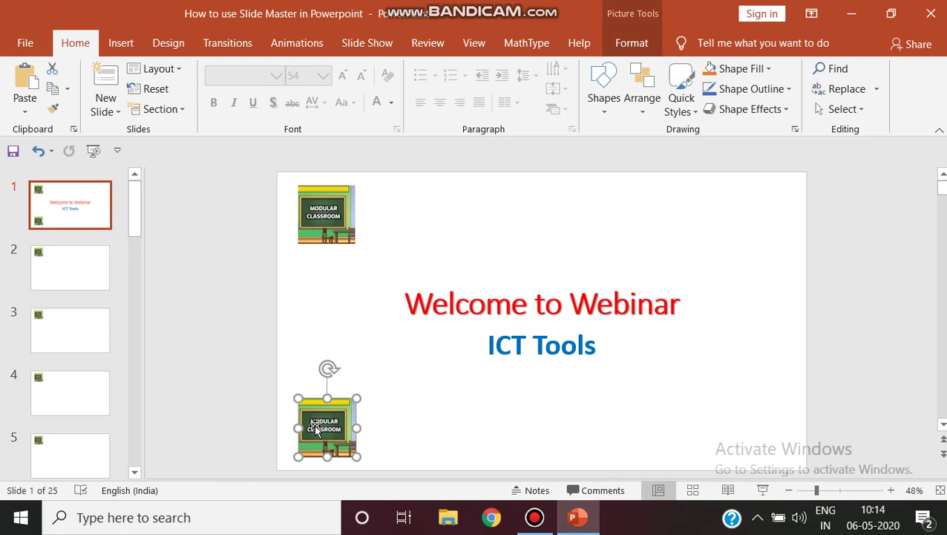
Move slide 1's own Modular Classroom picture to the lower-right area, try selecting the master logo, and delete the slide's own picture
drag(316, 429, 743, 406)
click(326, 210)
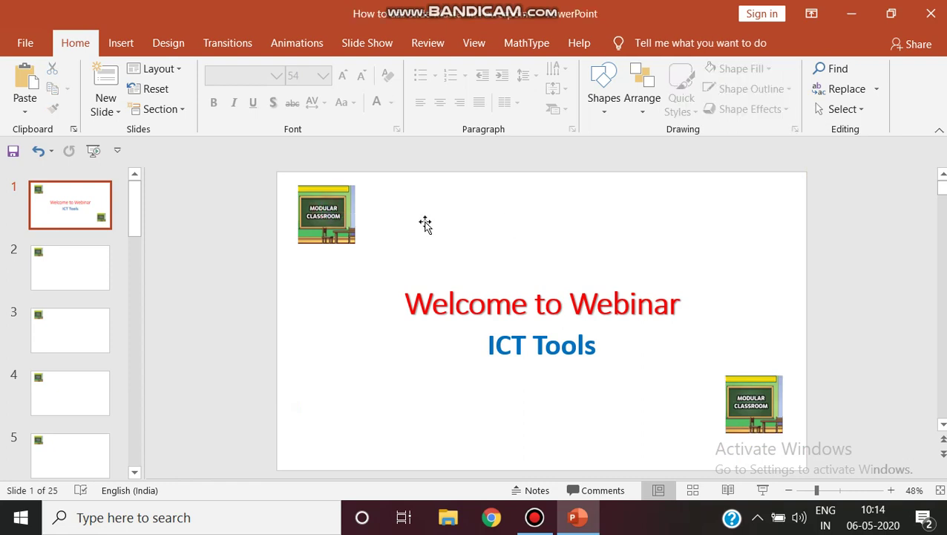
click(325, 210)
click(748, 406)
key(Delete)
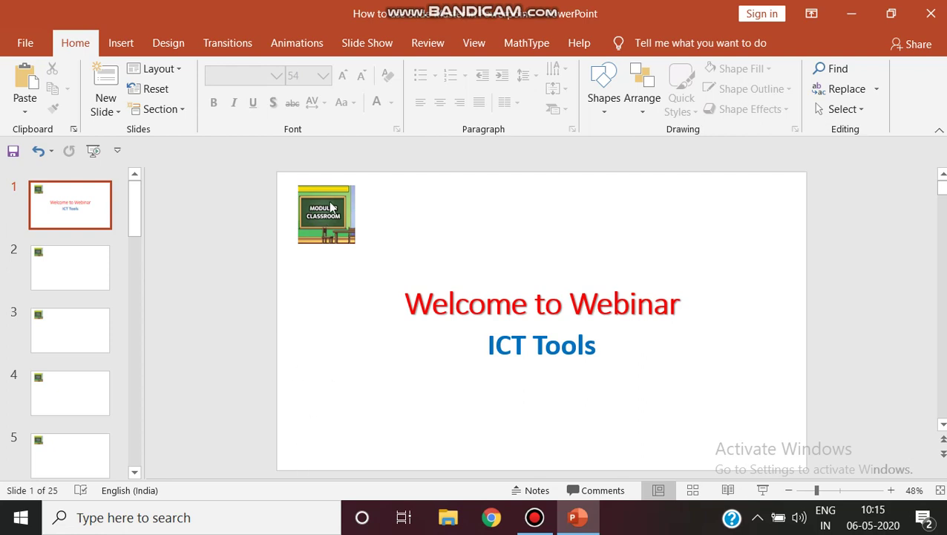
Reopen Slide Master view, move the logo to the parent slide's lower-left corner, and close the master view
click(475, 43)
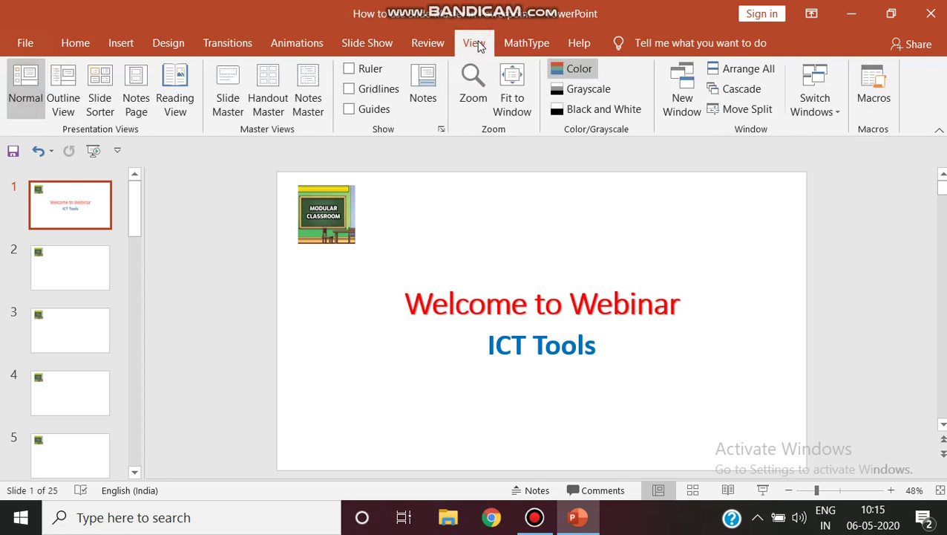
click(231, 79)
scroll(52, 200, up, 2)
click(63, 215)
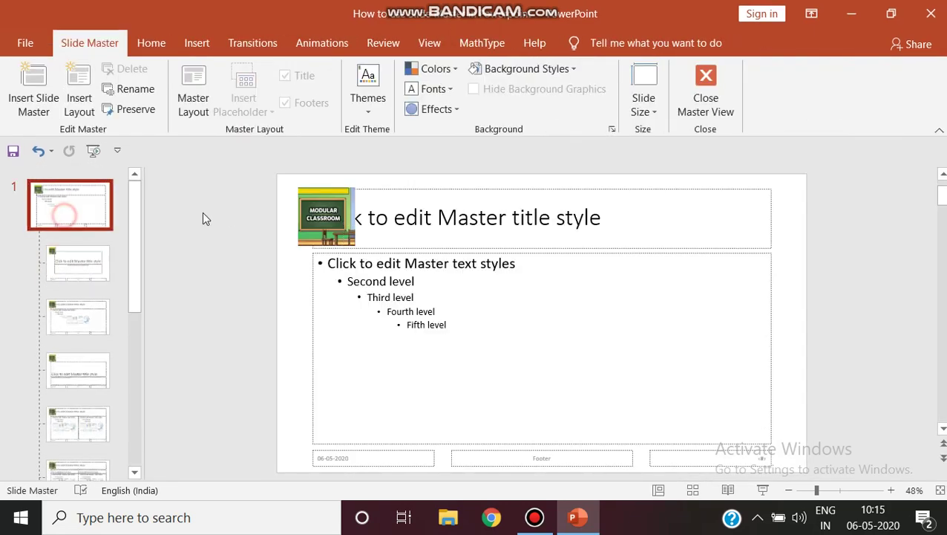
click(311, 217)
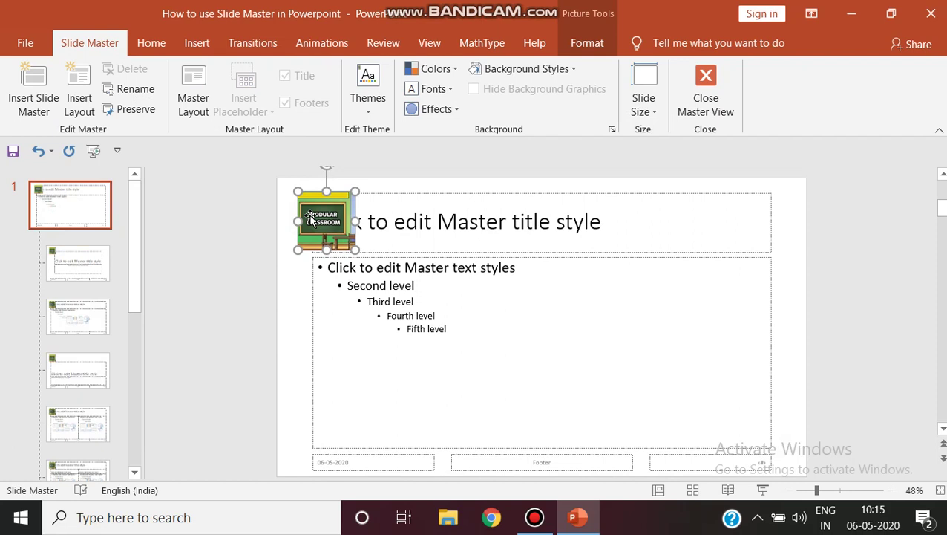
drag(310, 218, 298, 419)
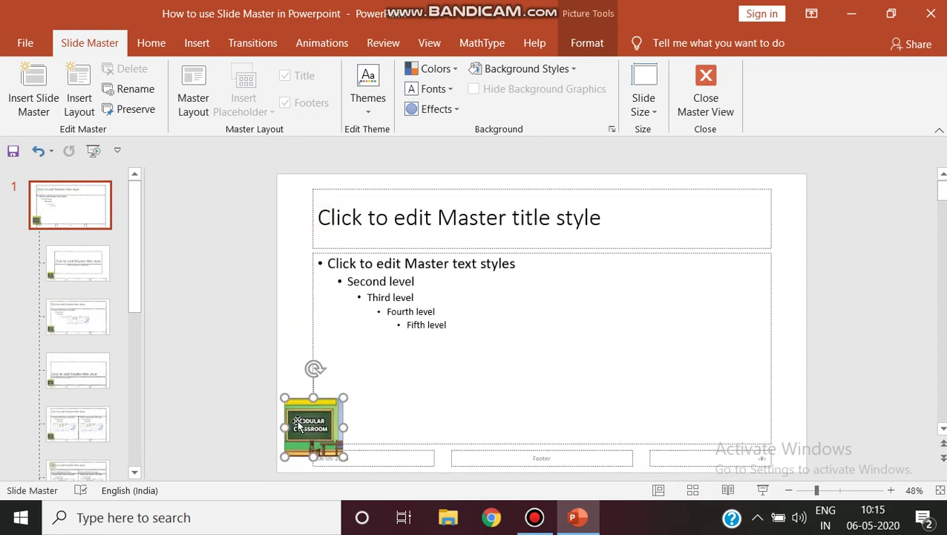
click(706, 111)
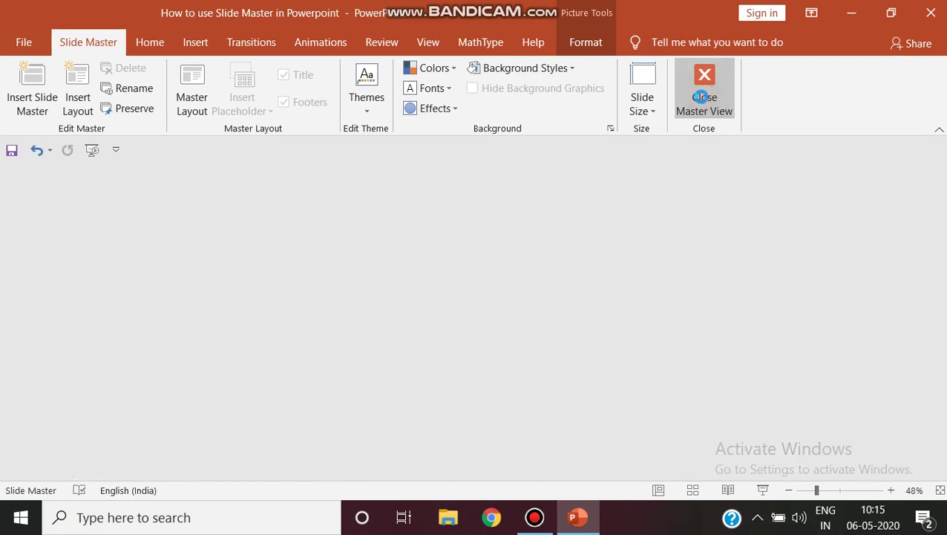
Check the logo's new position across the slides and return to slide 1
scroll(419, 374, down, 20)
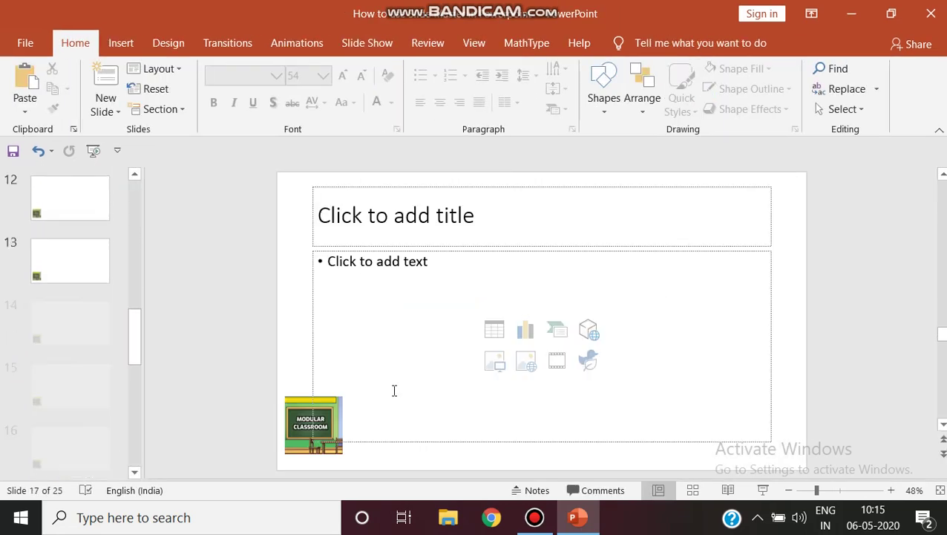
scroll(394, 390, up, 9)
scroll(394, 390, up, 11)
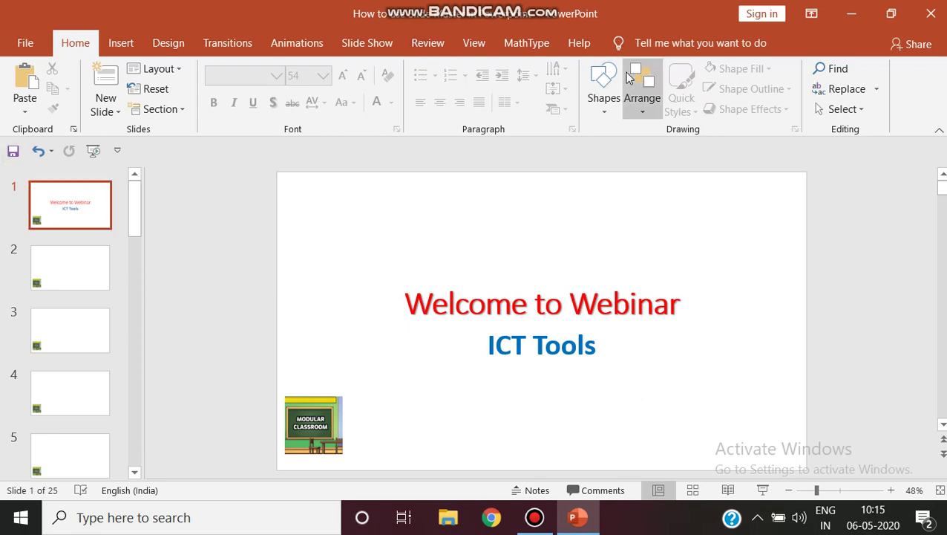
Review the parent slide with its logo in Slide Master view and close the master view again
click(473, 42)
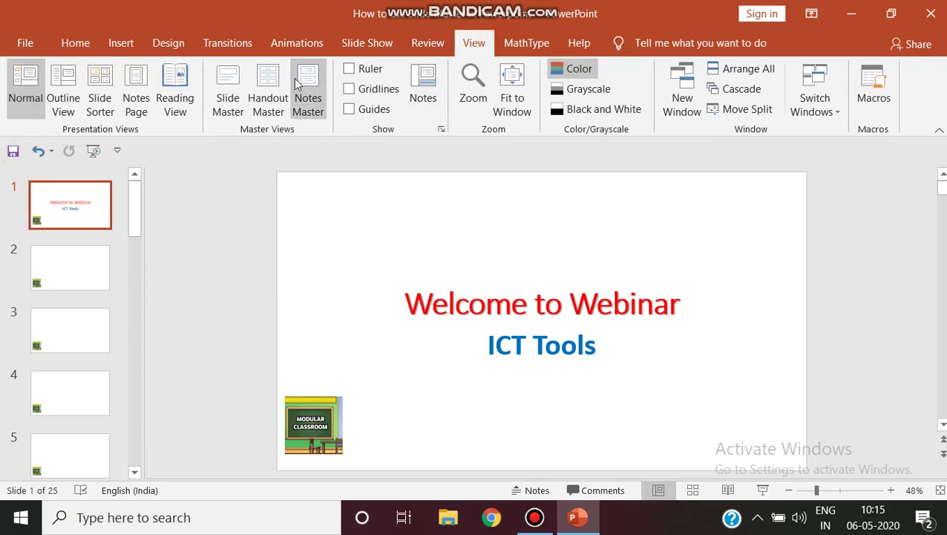
click(228, 89)
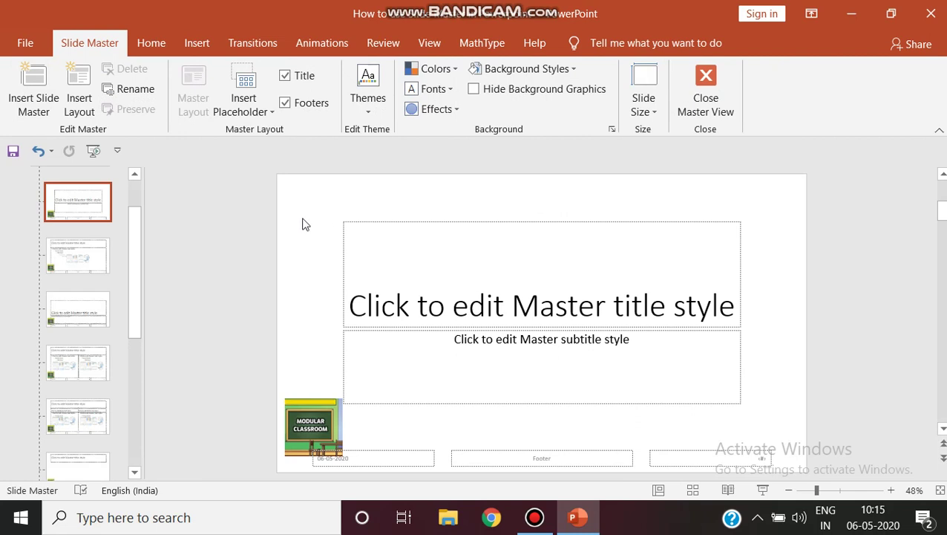
scroll(66, 212, up, 2)
click(65, 207)
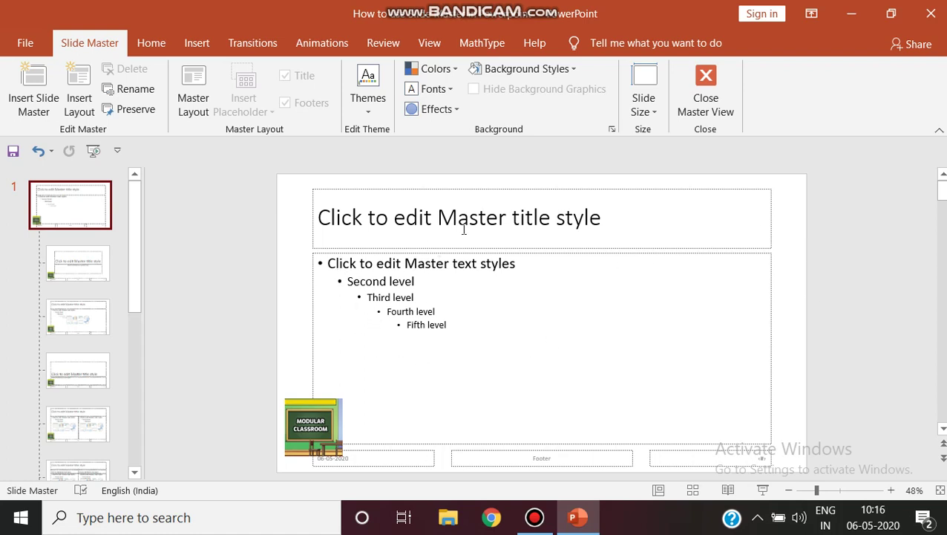
click(709, 100)
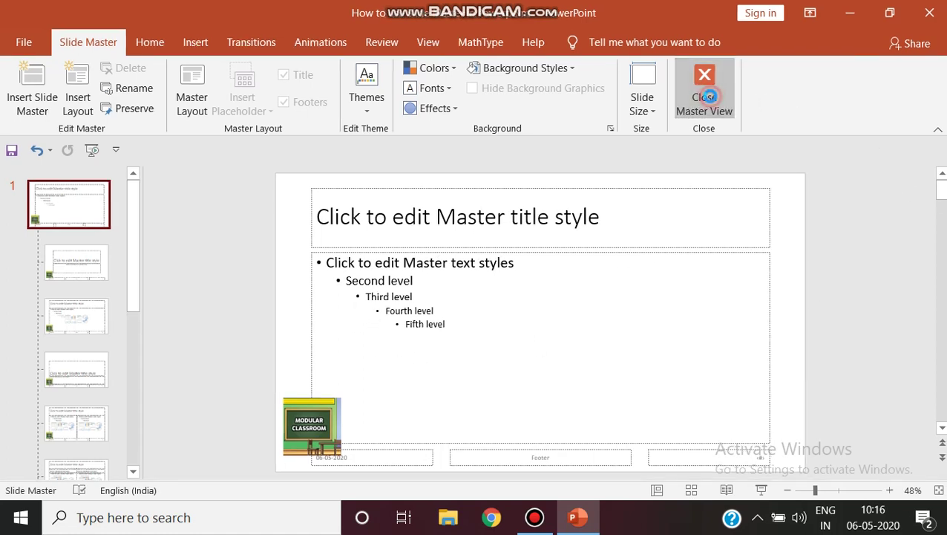